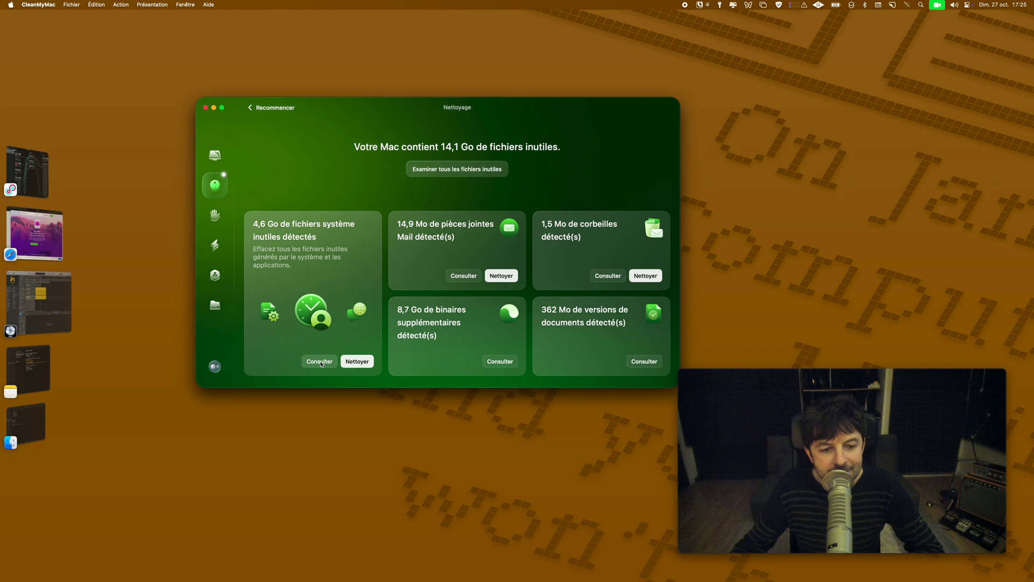
Review the apps and folders listed under user cache files in the detected system junk
{"action": "left_click", "coordinate": [319, 362]}
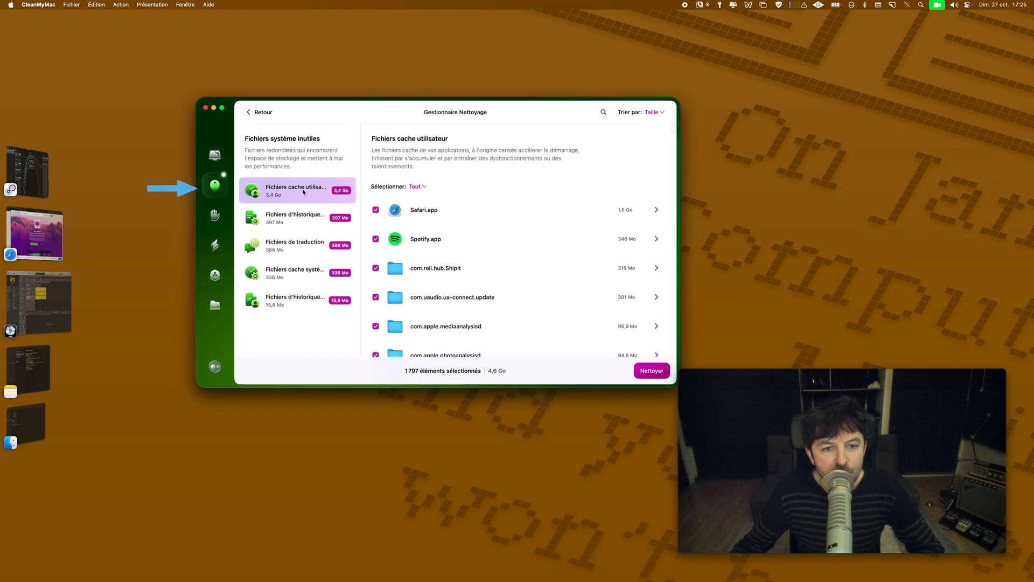
{"action": "scroll", "coordinate": [413, 214], "scroll_direction": "down", "scroll_amount": 5}
{"action": "scroll", "coordinate": [413, 214], "scroll_direction": "down", "scroll_amount": 10}
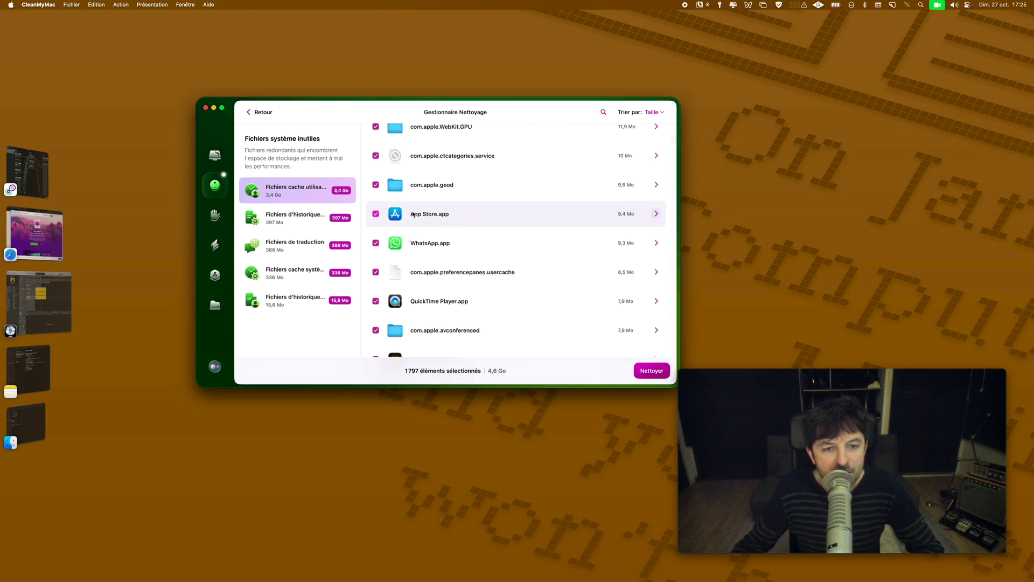
{"action": "scroll", "coordinate": [414, 214], "scroll_direction": "up", "scroll_amount": 15}
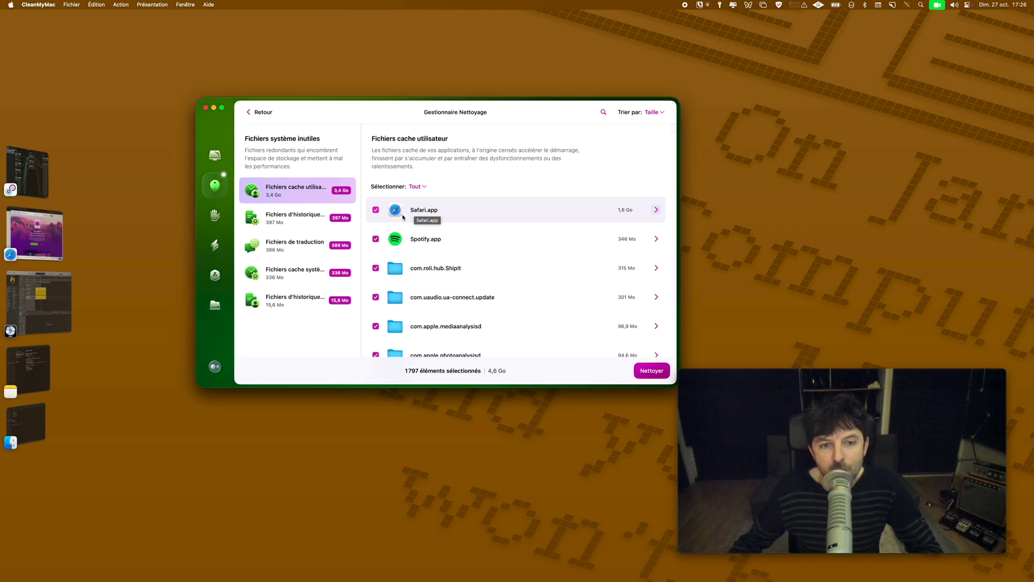
{"action": "scroll", "coordinate": [521, 270], "scroll_direction": "down", "scroll_amount": 3}
{"action": "scroll", "coordinate": [520, 270], "scroll_direction": "down", "scroll_amount": 5}
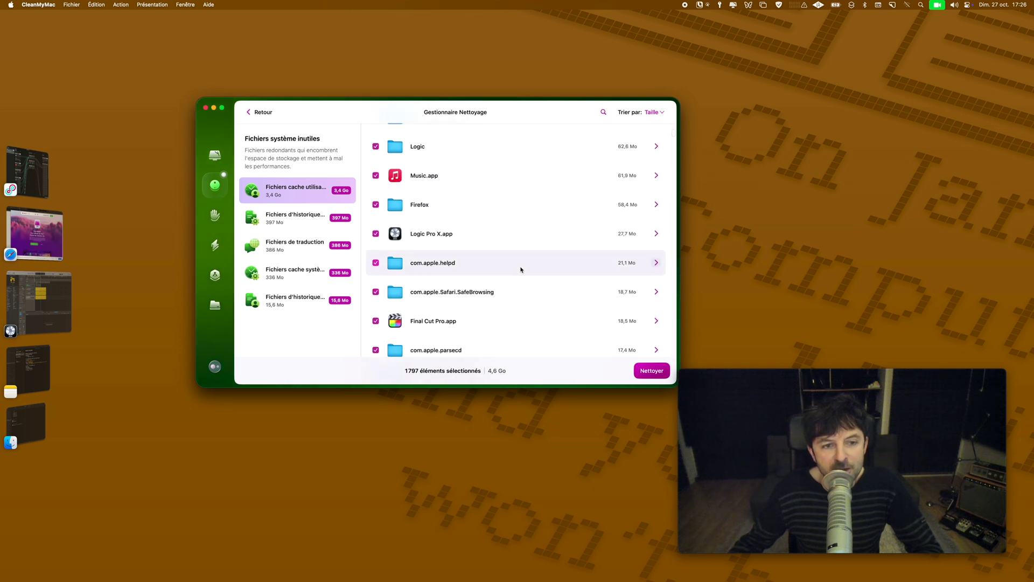
{"action": "left_click", "coordinate": [335, 190]}
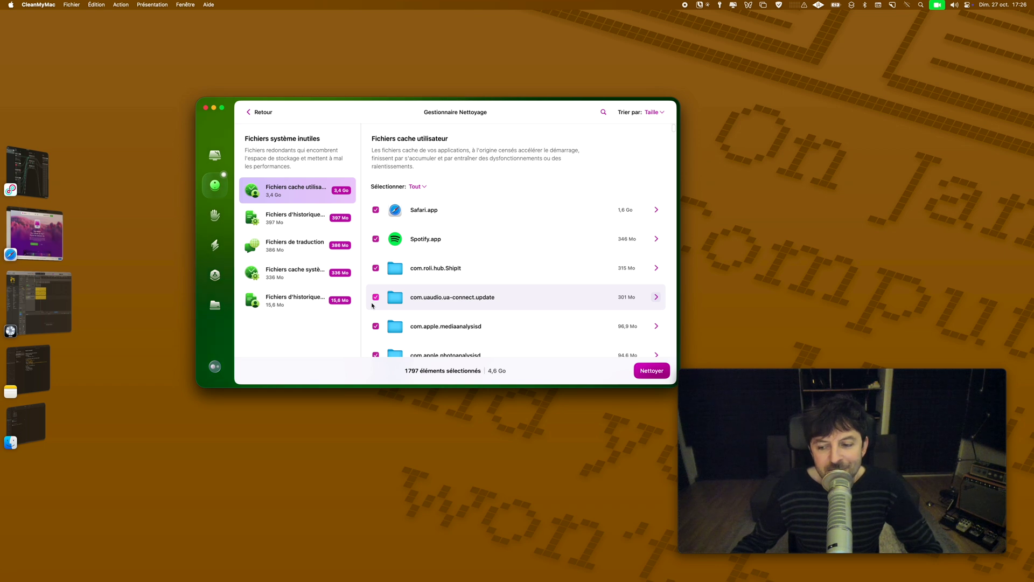
{"action": "scroll", "coordinate": [530, 253], "scroll_direction": "down", "scroll_amount": 5}
{"action": "scroll", "coordinate": [422, 292], "scroll_direction": "up", "scroll_amount": 8}
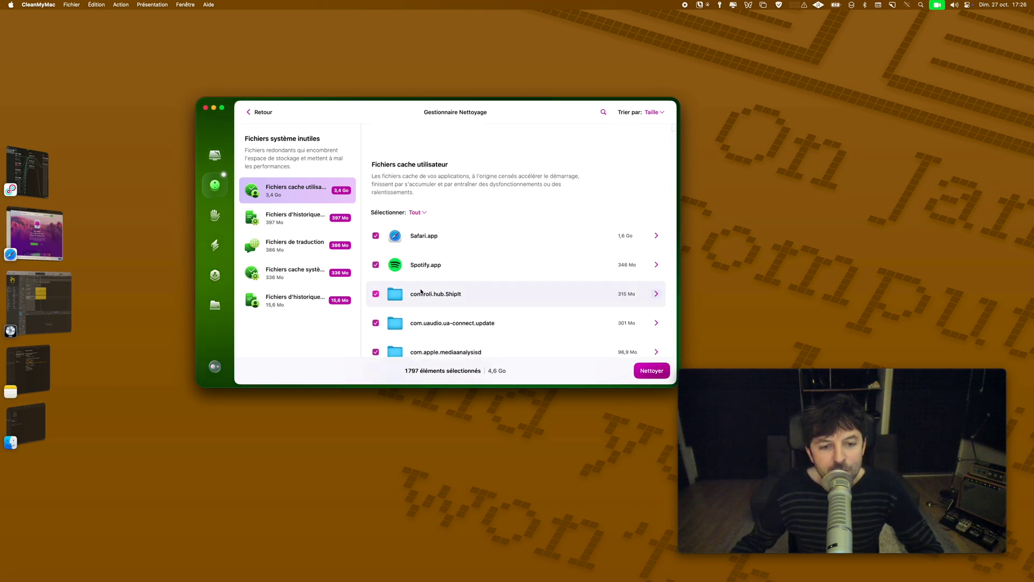
{"action": "left_click", "coordinate": [260, 113]}
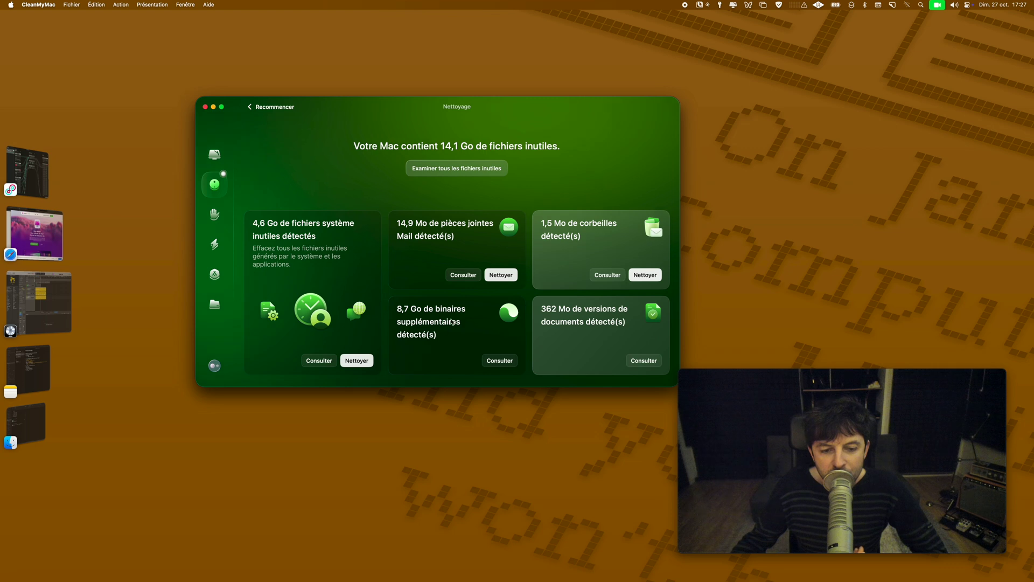
Review the detected extra binaries and select all of the universal binaries
{"action": "left_click", "coordinate": [501, 361]}
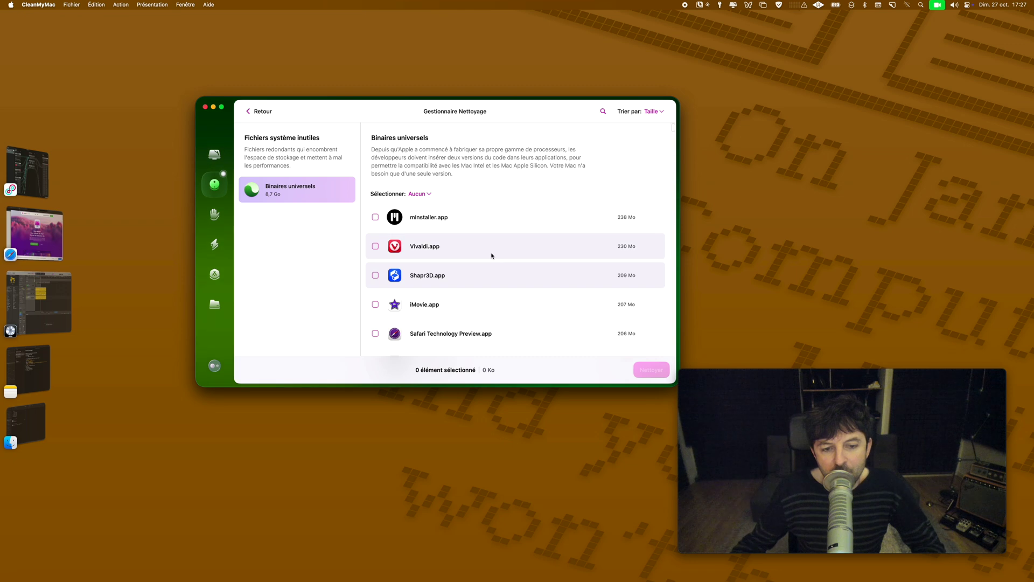
{"action": "scroll", "coordinate": [485, 270], "scroll_direction": "down", "scroll_amount": 5}
{"action": "scroll", "coordinate": [480, 284], "scroll_direction": "down", "scroll_amount": 10}
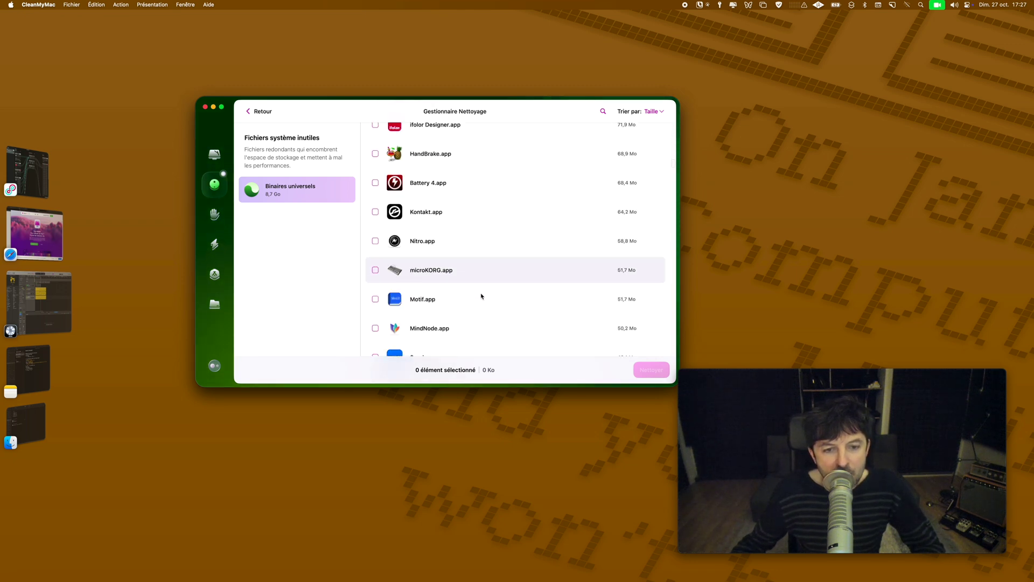
{"action": "scroll", "coordinate": [482, 296], "scroll_direction": "up", "scroll_amount": 15}
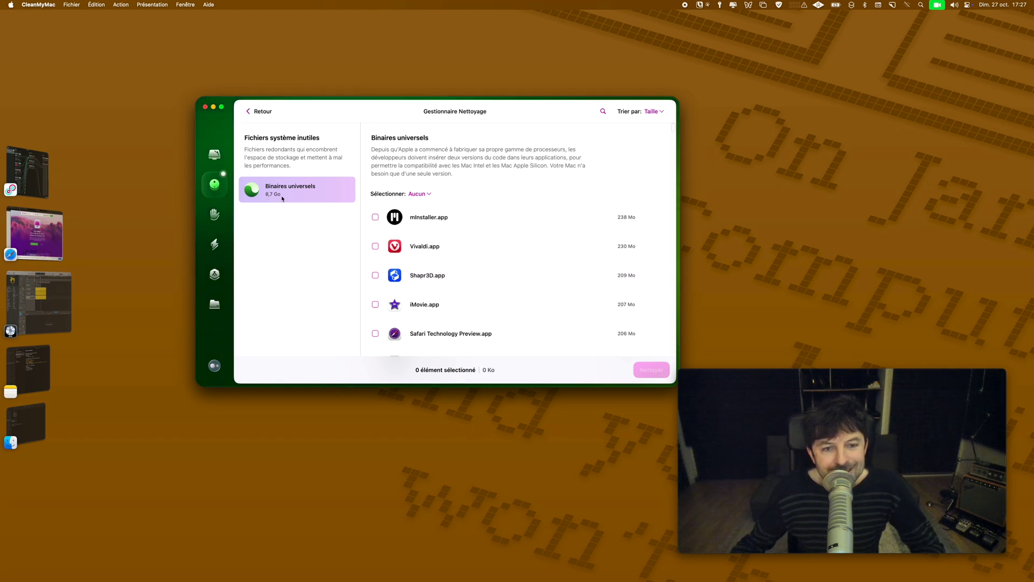
{"action": "left_click", "coordinate": [418, 194]}
{"action": "left_click", "coordinate": [413, 208]}
Check the apps included in the selection and clean the selected universal binaries
{"action": "scroll", "coordinate": [440, 238], "scroll_direction": "down", "scroll_amount": 15}
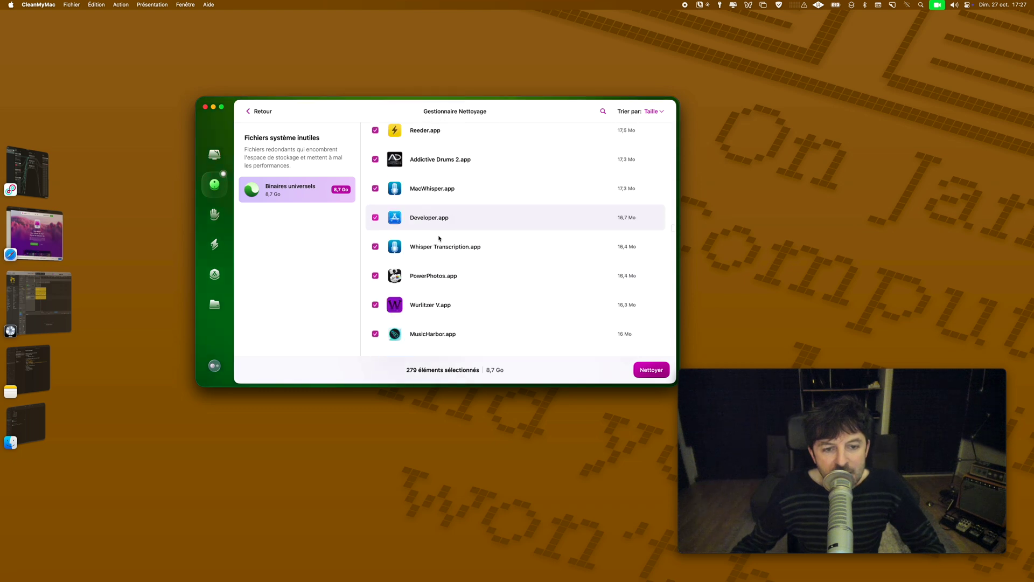
{"action": "scroll", "coordinate": [439, 238], "scroll_direction": "up", "scroll_amount": 10}
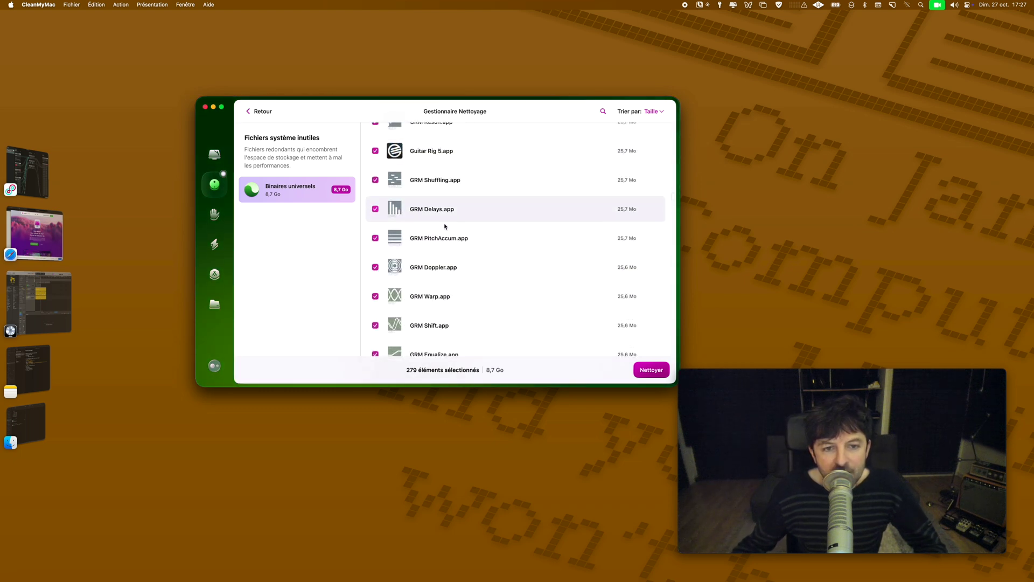
{"action": "scroll", "coordinate": [445, 227], "scroll_direction": "down", "scroll_amount": 5}
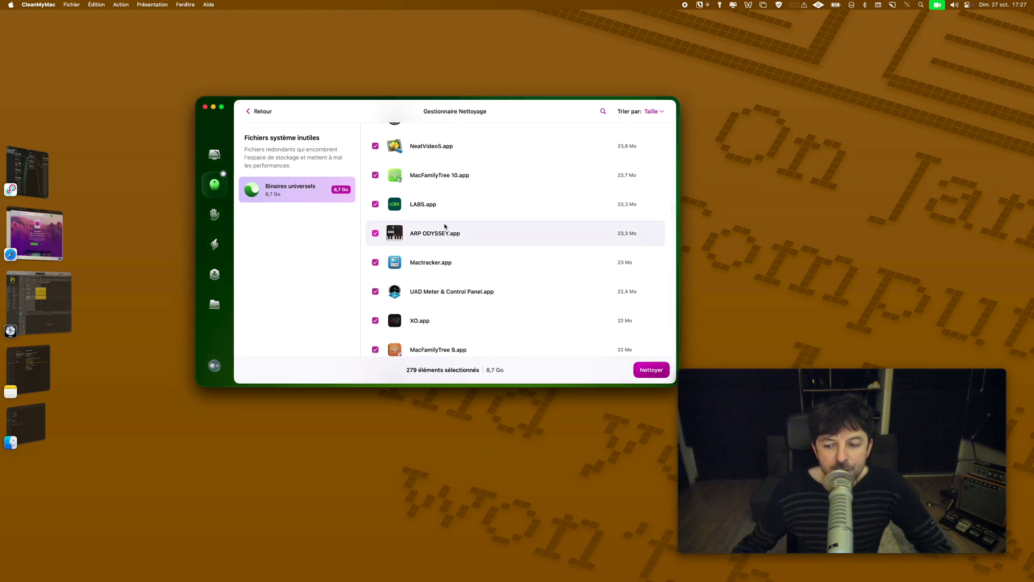
{"action": "scroll", "coordinate": [446, 226], "scroll_direction": "down", "scroll_amount": 4}
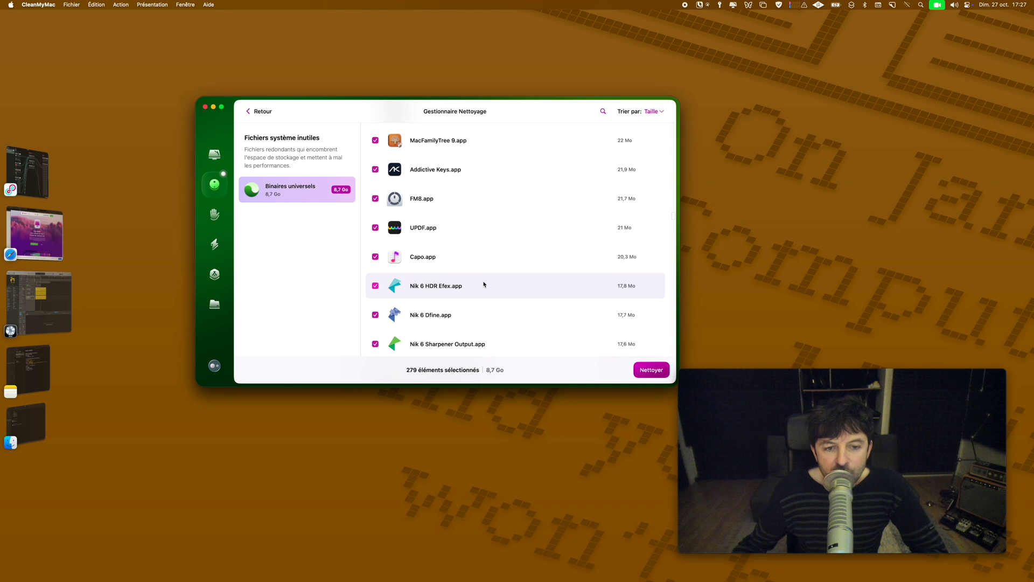
{"action": "left_click", "coordinate": [650, 370]}
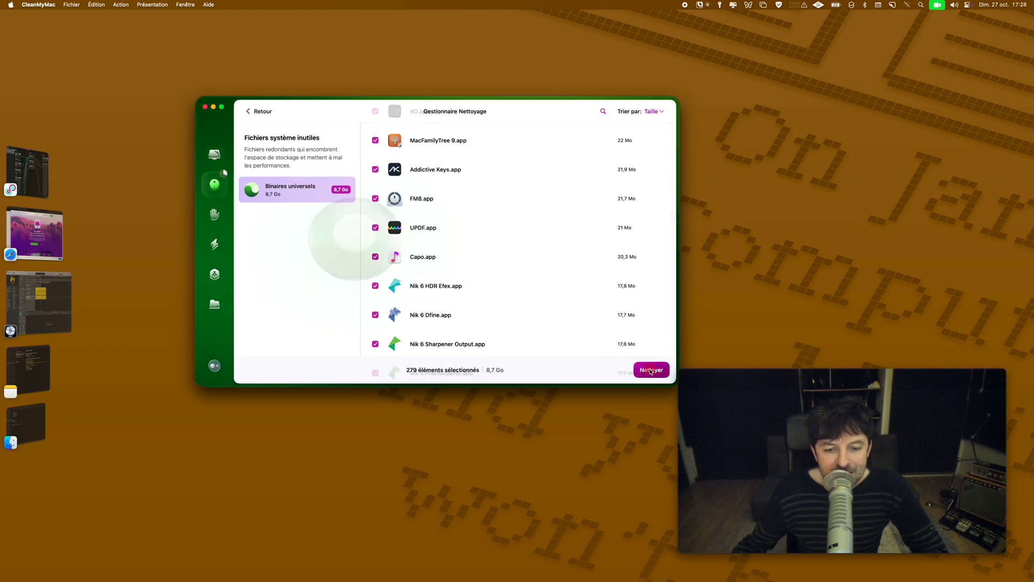
{"action": "left_click", "coordinate": [612, 339]}
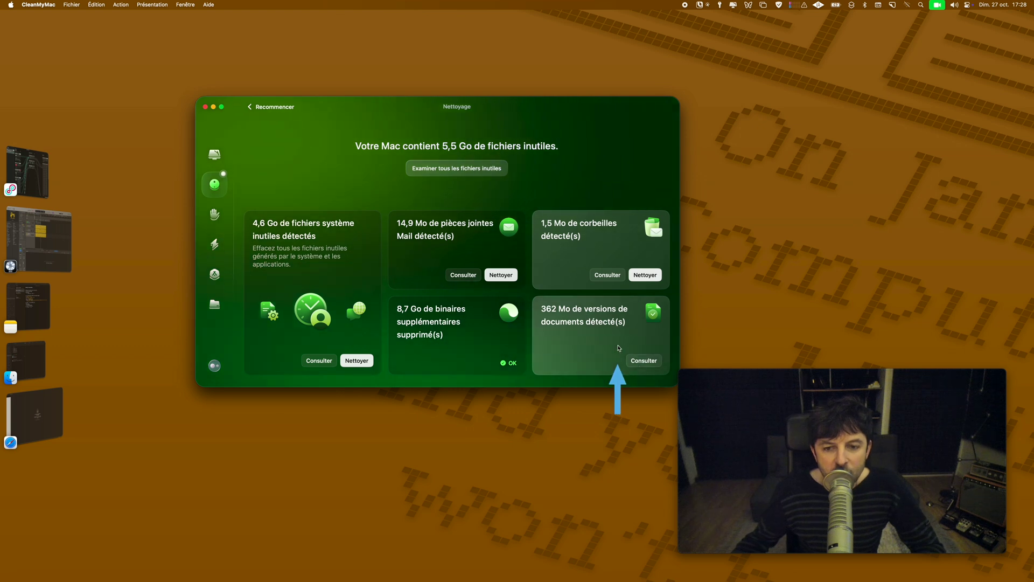
Review the detected document versions by application
{"action": "left_click", "coordinate": [644, 361]}
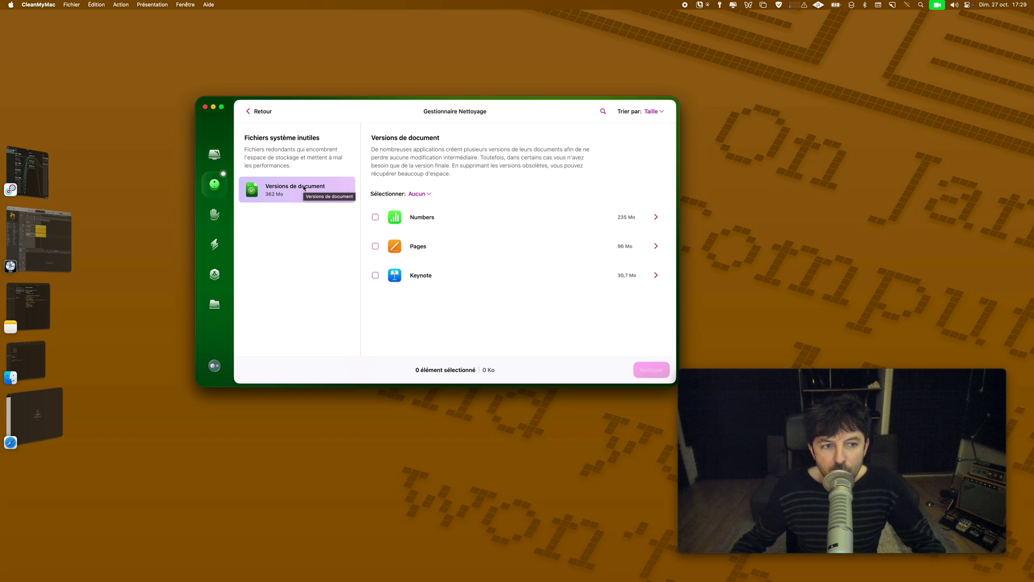
Capture a screenshot of Finder's Applications window, close that window and save the capture
{"action": "left_click", "coordinate": [534, 563]}
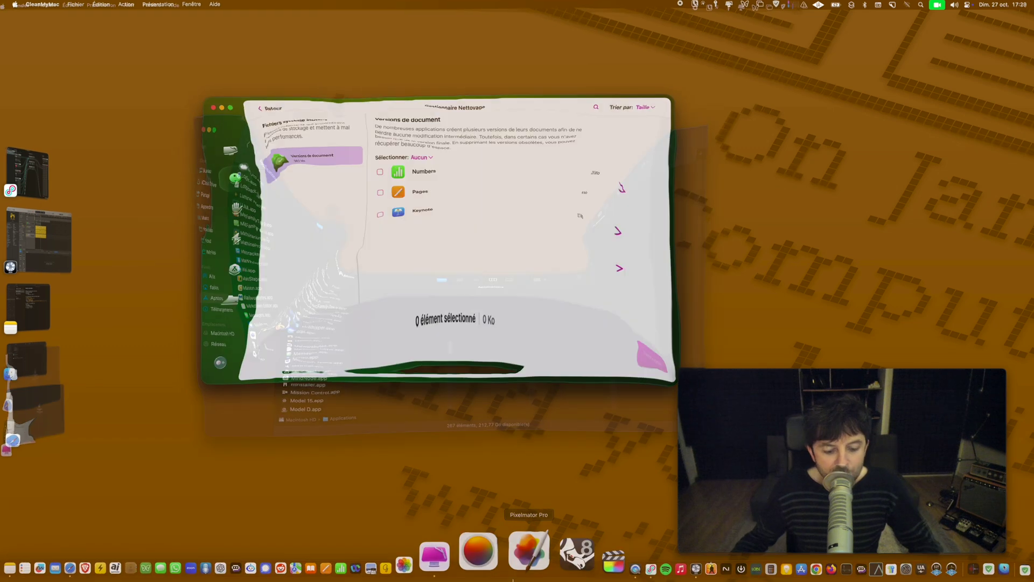
{"action": "key", "text": "super+shift+4"}
{"action": "left_click_drag", "start_coordinate": [209, 115], "coordinate": [558, 431]}
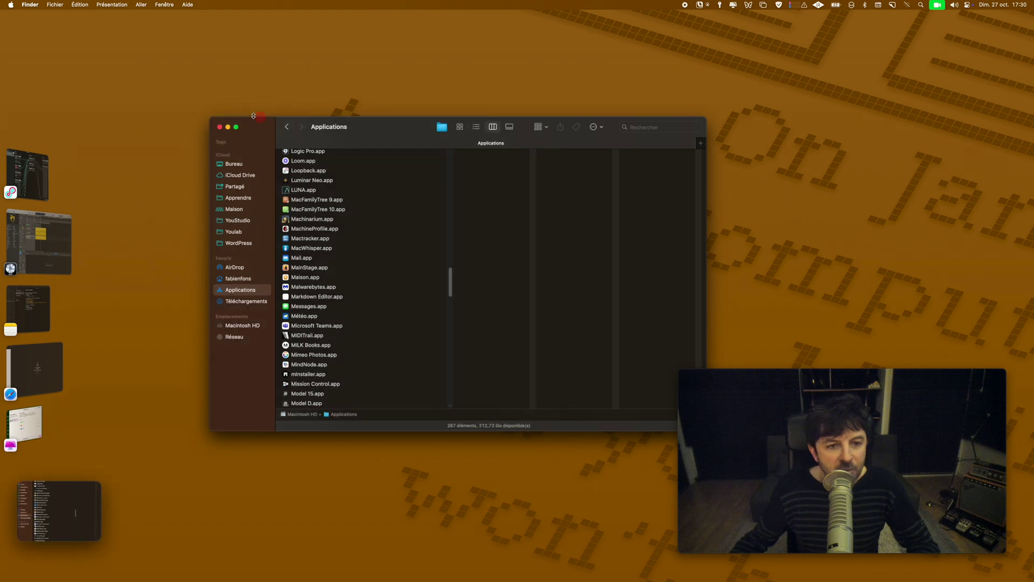
{"action": "left_click", "coordinate": [220, 127]}
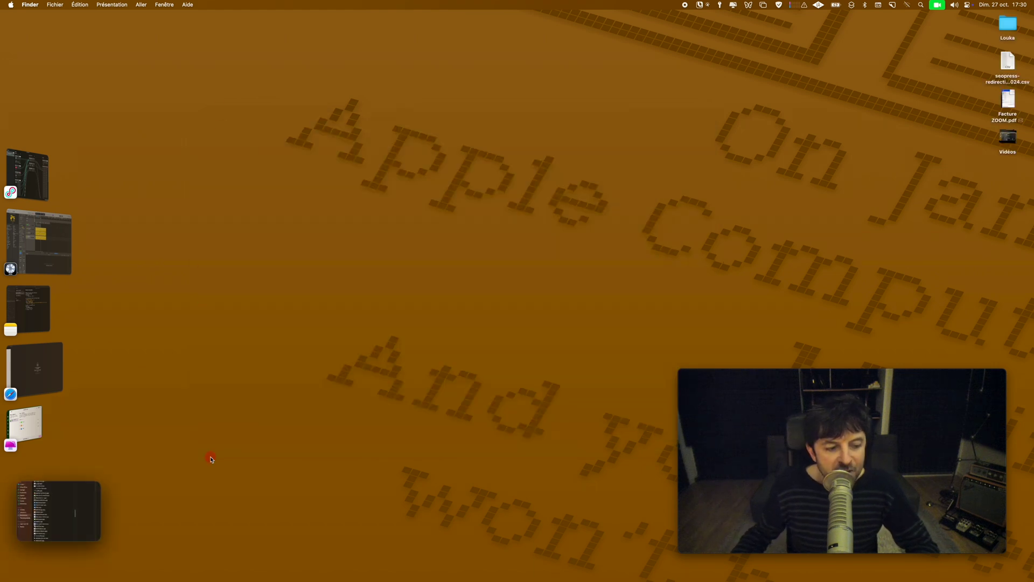
{"action": "mouse_move", "coordinate": [41, 503]}
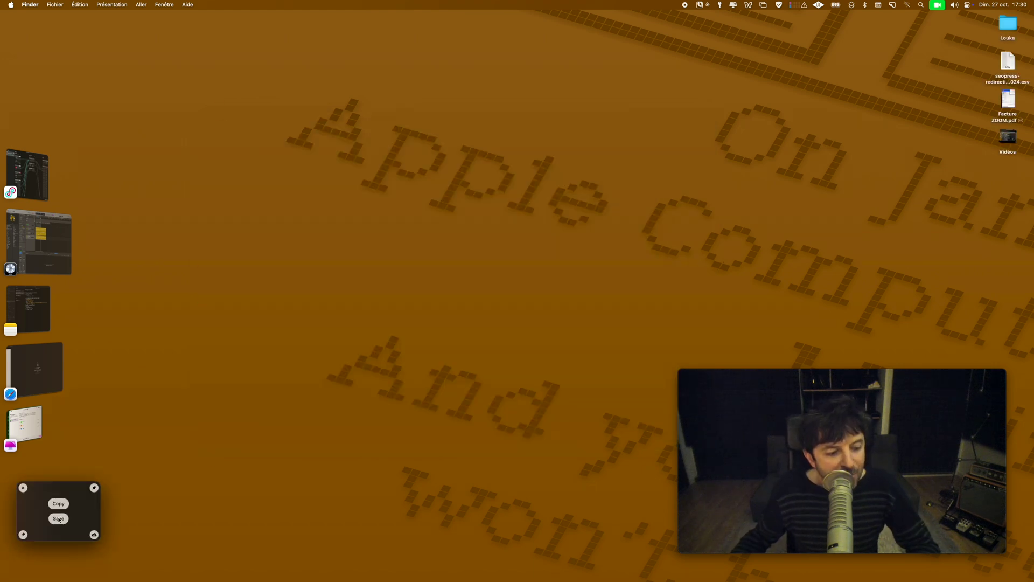
{"action": "left_click", "coordinate": [59, 519]}
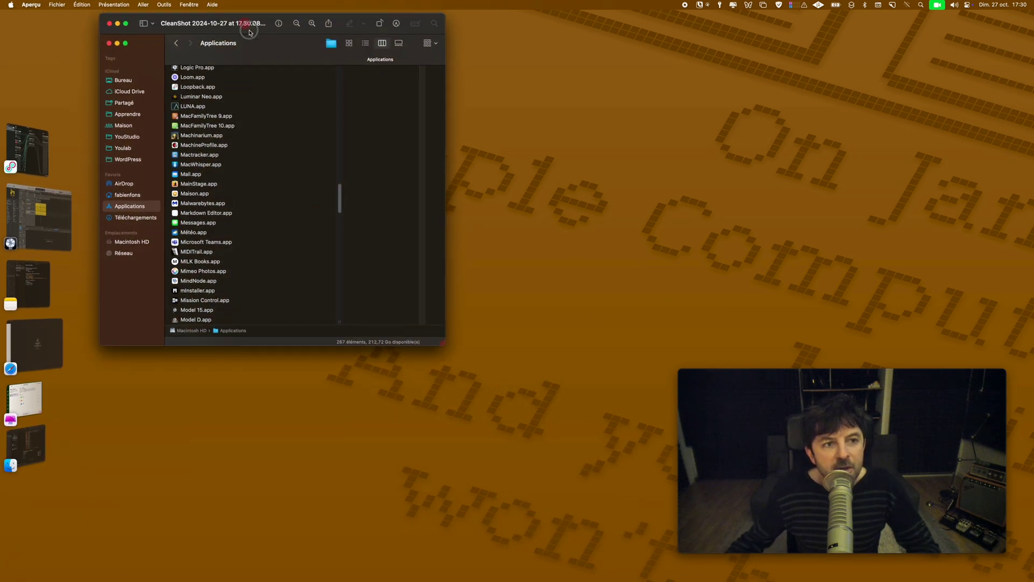
Crop the screenshot in Preview to the sidebar and app list, and save it
{"action": "left_click_drag", "start_coordinate": [244, 25], "coordinate": [322, 81]}
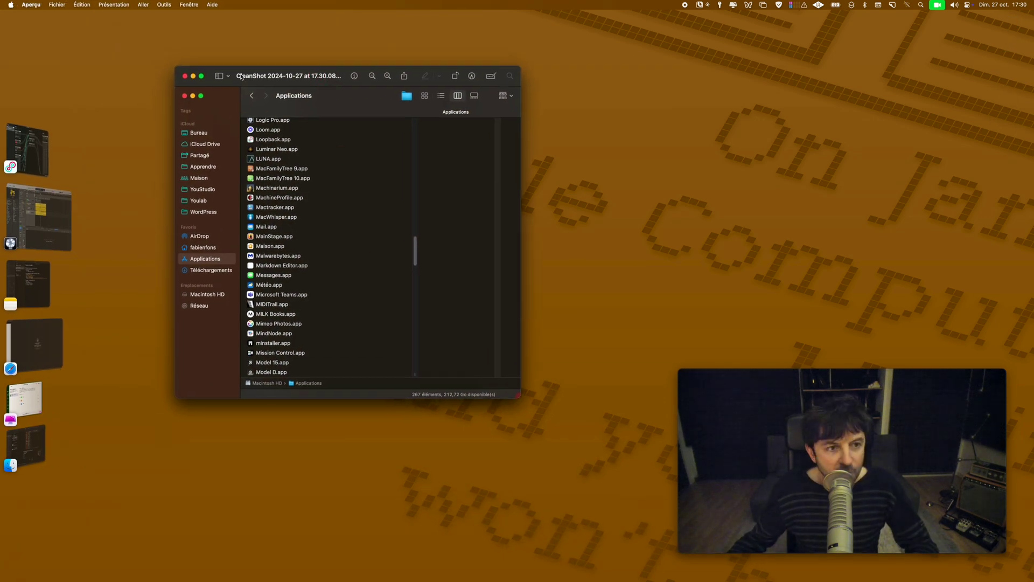
{"action": "left_click_drag", "start_coordinate": [178, 88], "coordinate": [431, 397]}
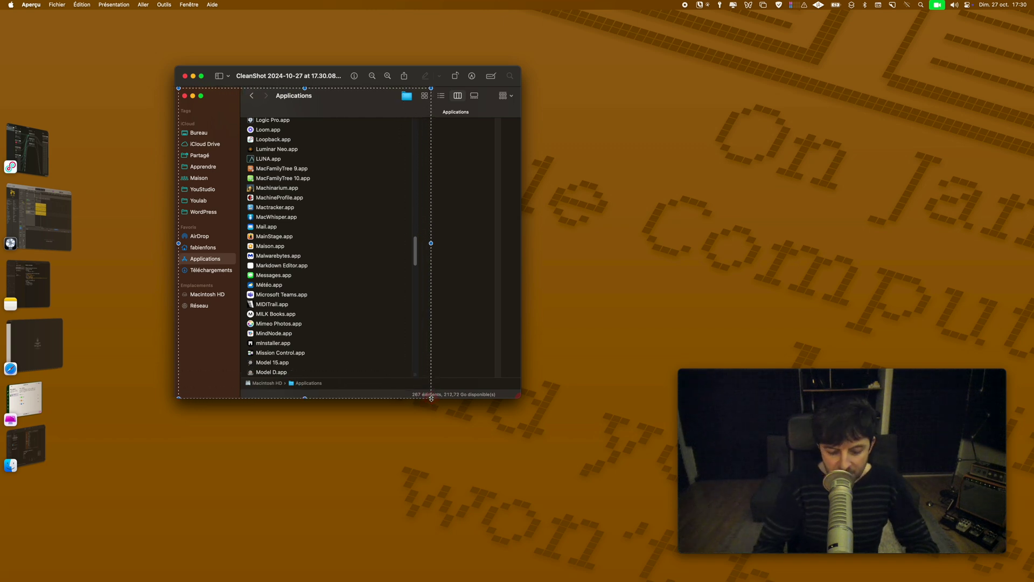
{"action": "key", "text": "super+k"}
{"action": "key", "text": "super+s"}
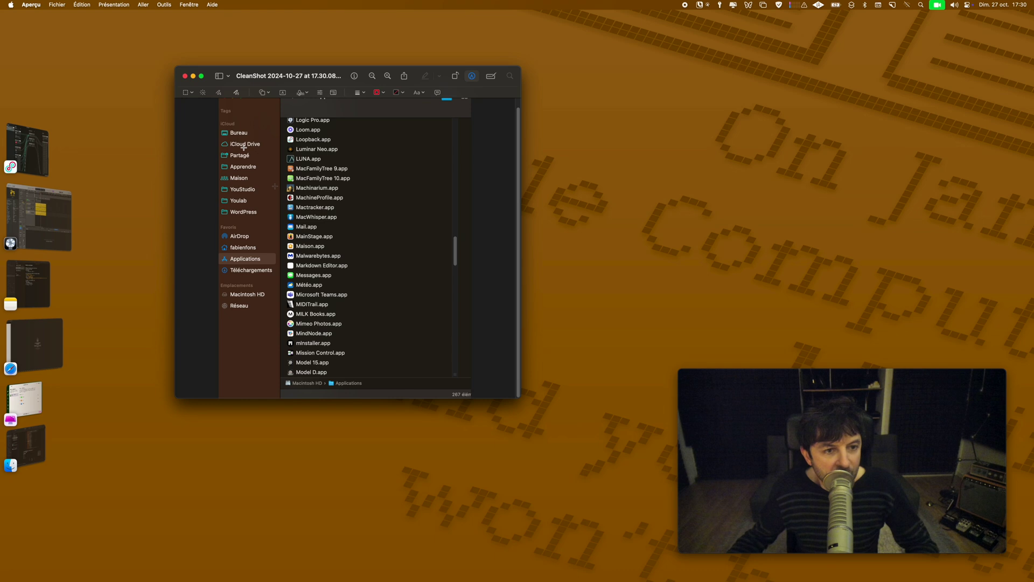
Resize the cropped screenshot proportionally to a width of 800 pixels and save it
{"action": "left_click", "coordinate": [172, 6]}
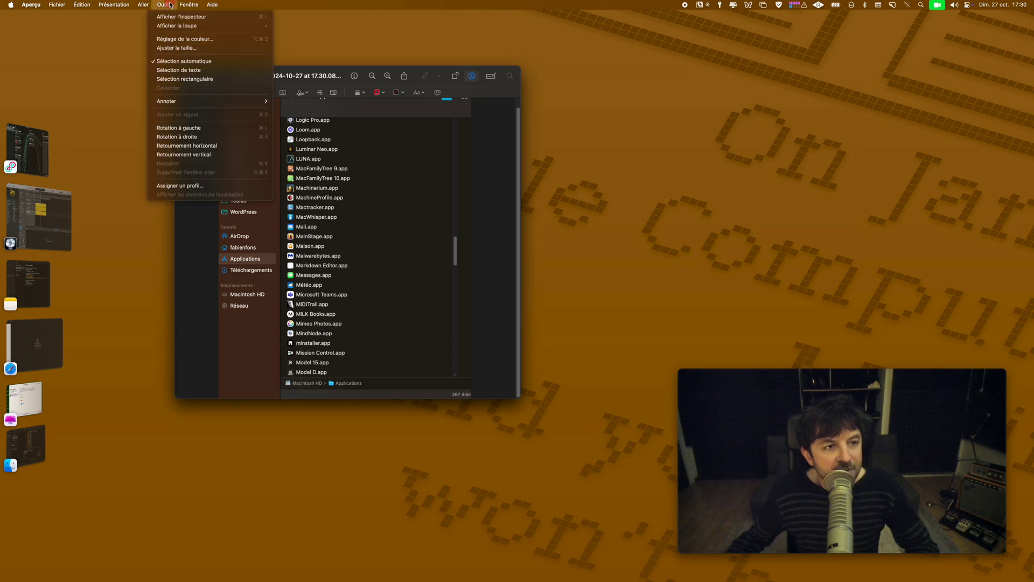
{"action": "left_click", "coordinate": [177, 49]}
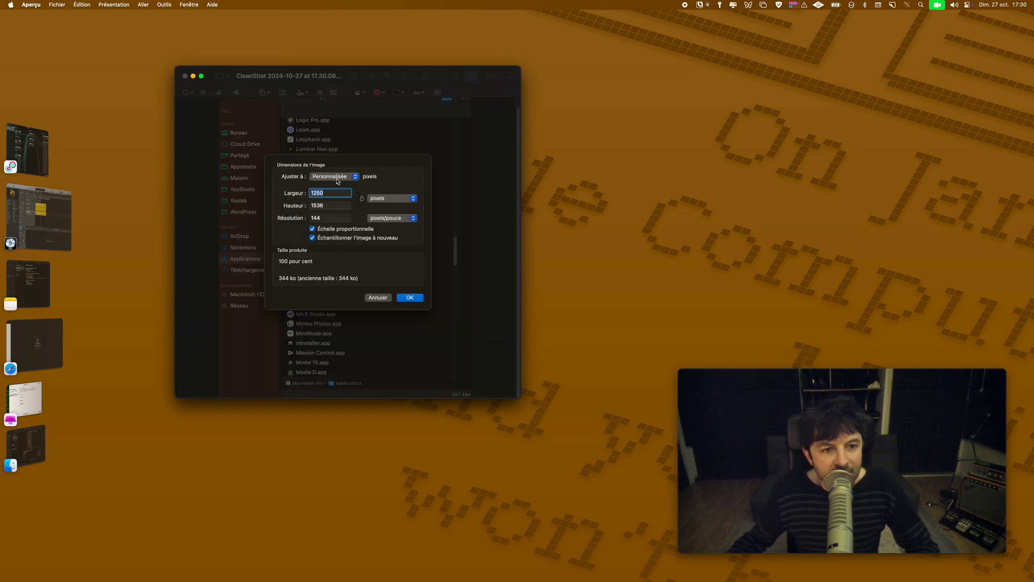
{"action": "type", "text": "800"}
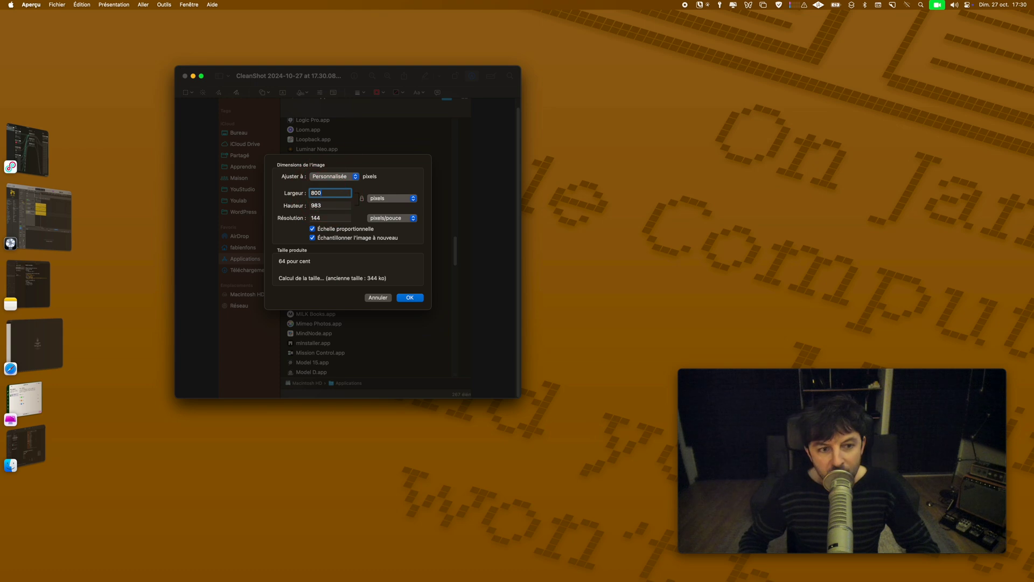
{"action": "key", "text": "Return"}
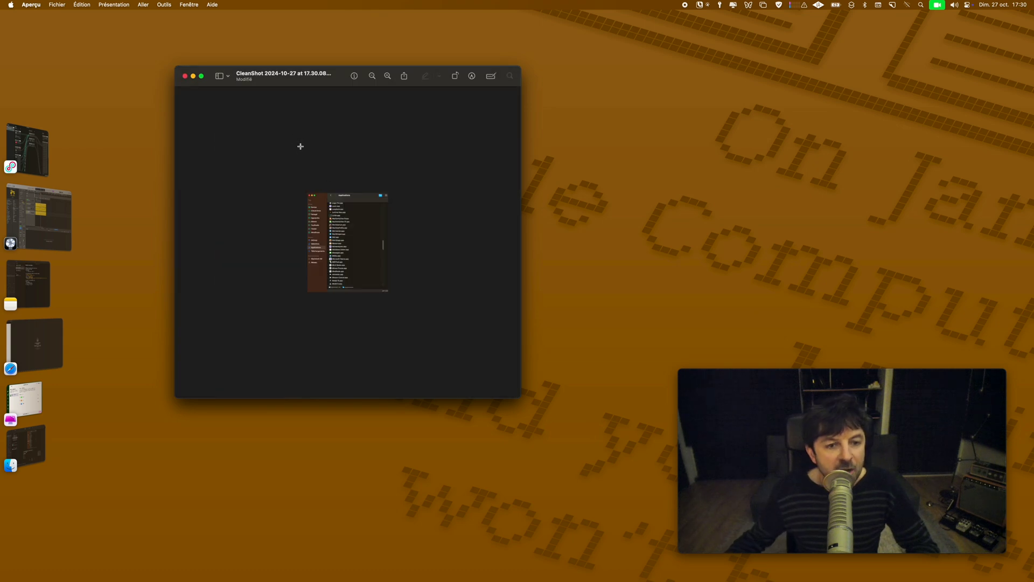
{"action": "key", "text": "super+plus"}
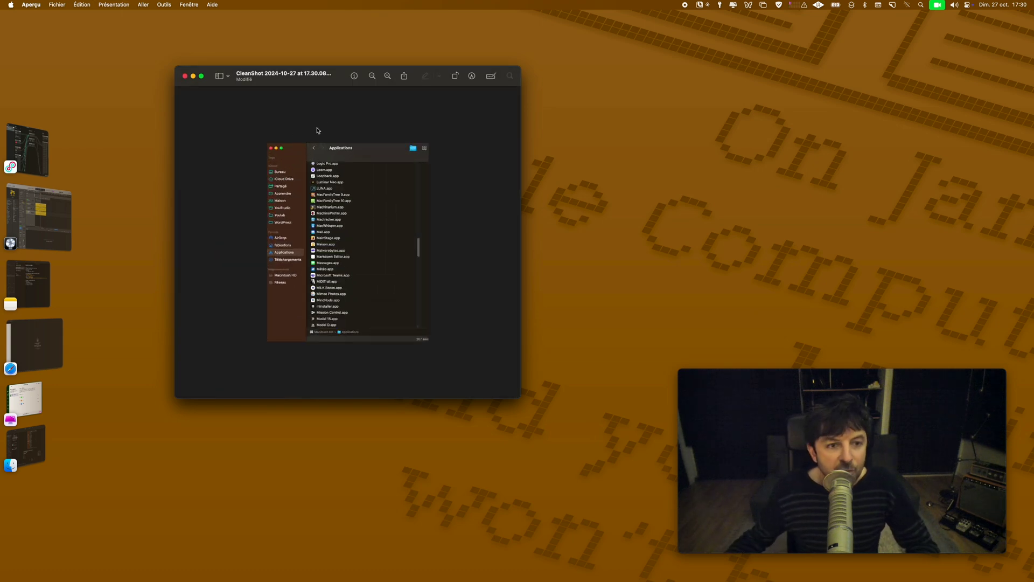
{"action": "key", "text": "super+s"}
Draw a diagonal red line on the screenshot between the app list and the Bureau sidebar entry, and save the image
{"action": "left_click", "coordinate": [473, 78]}
{"action": "left_click", "coordinate": [264, 92]}
{"action": "left_click", "coordinate": [270, 109]}
{"action": "left_click_drag", "start_coordinate": [366, 241], "coordinate": [281, 180]}
{"action": "key", "text": "super+s"}
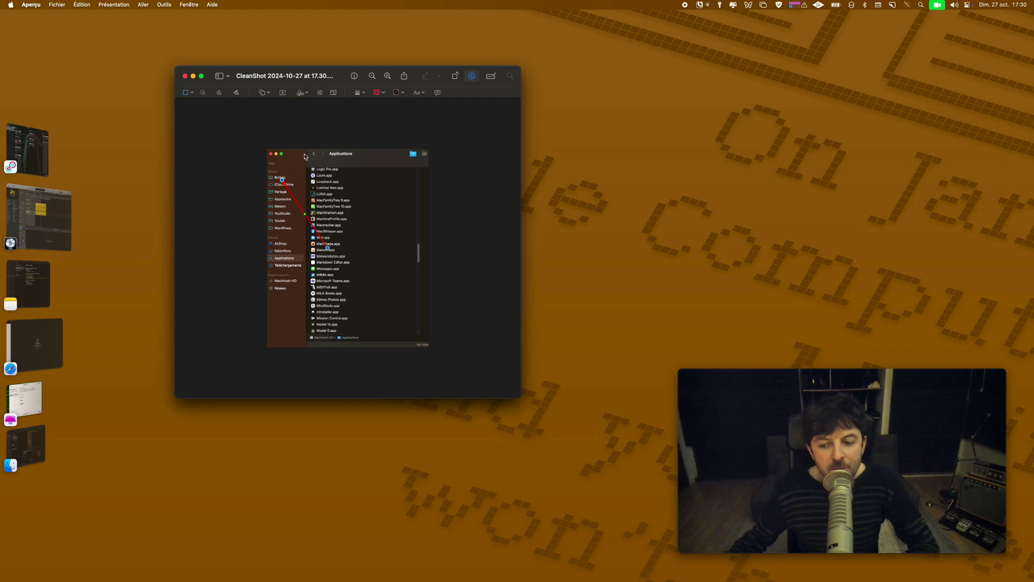
Quit Preview and reopen the CleanShot PNG from the Bureau folder in Finder
{"action": "left_click", "coordinate": [32, 4]}
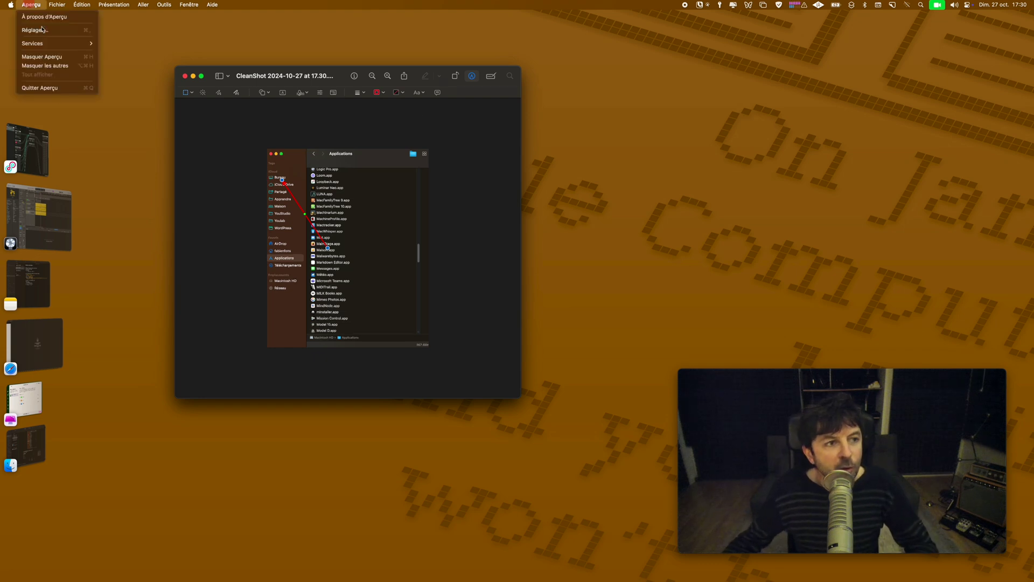
{"action": "left_click", "coordinate": [54, 87]}
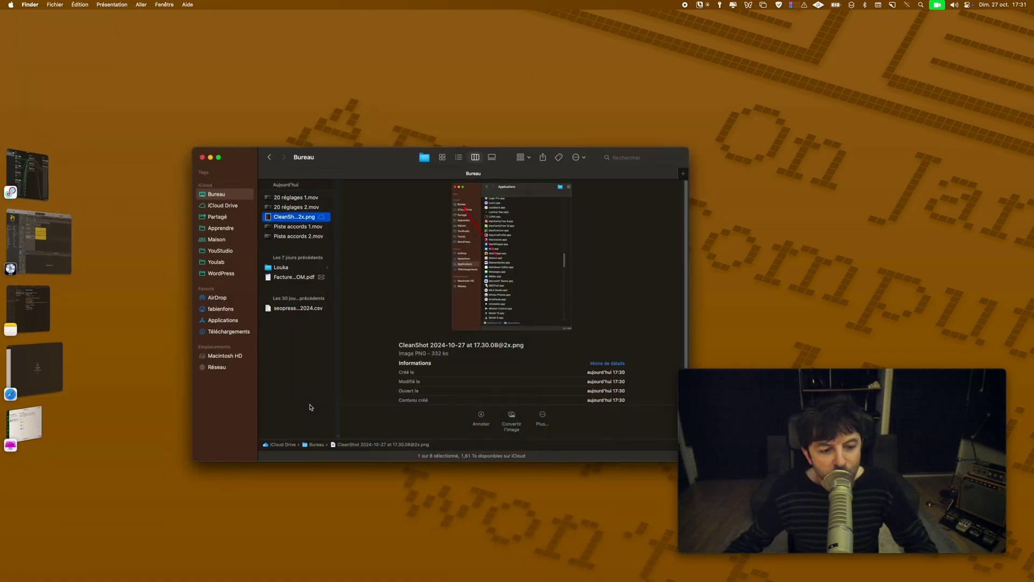
{"action": "double_click", "coordinate": [319, 219]}
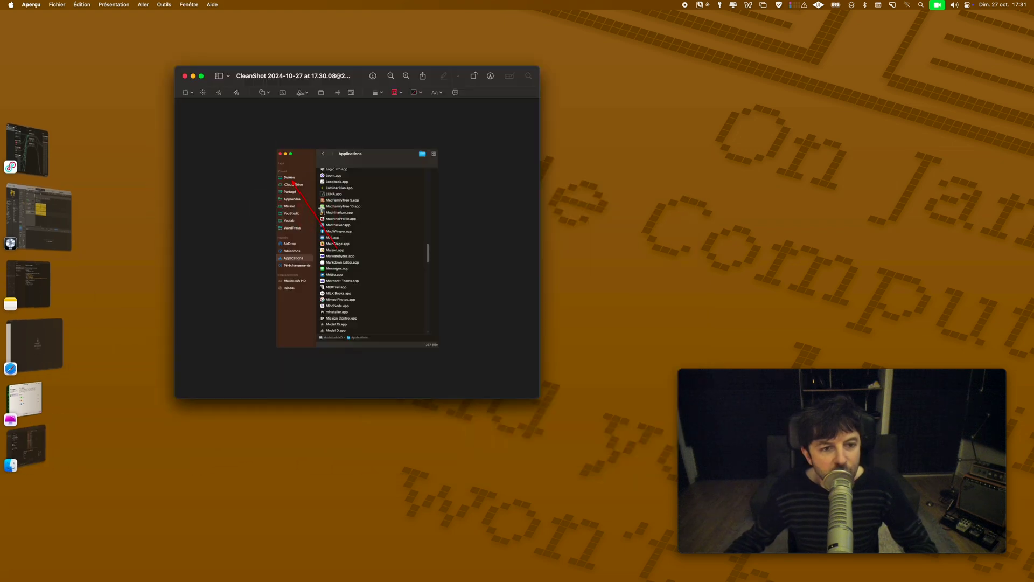
Browse all saved versions of the CleanShot image, step through them, and restore the most recent one from today at 17:30
{"action": "left_click", "coordinate": [57, 4]}
{"action": "mouse_move", "coordinate": [135, 102]}
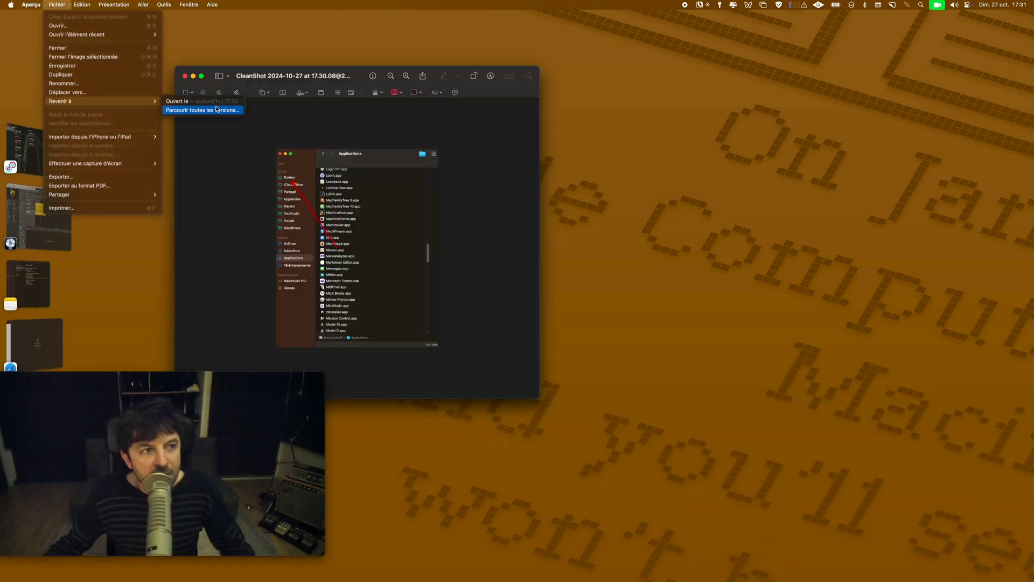
{"action": "left_click", "coordinate": [216, 109]}
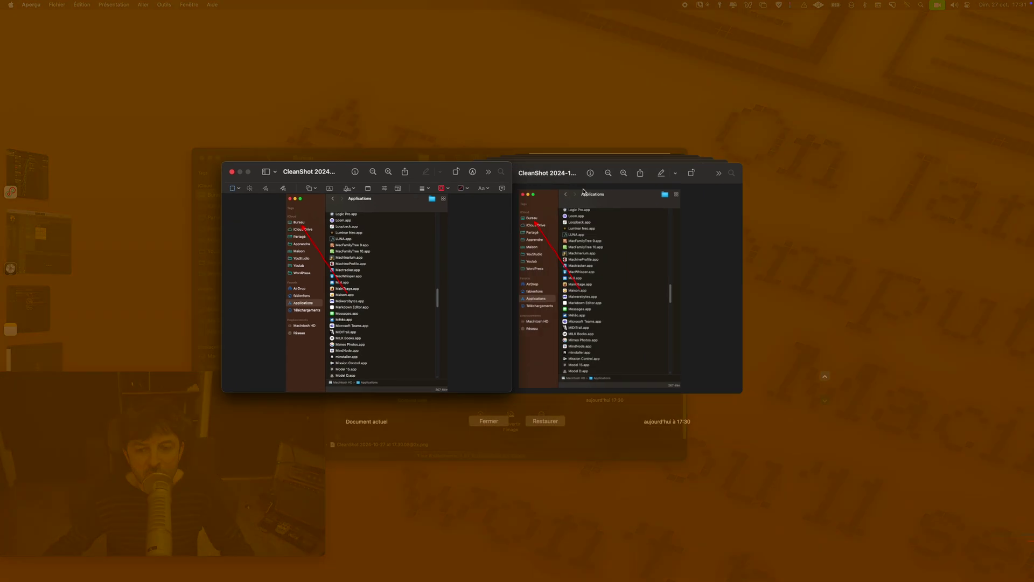
{"action": "left_click", "coordinate": [825, 375]}
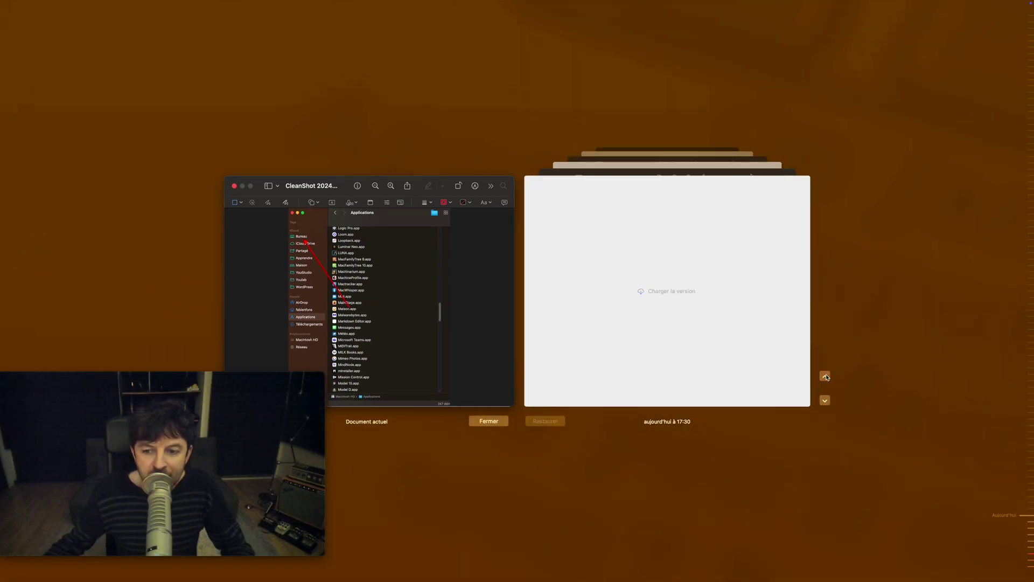
{"action": "left_click", "coordinate": [825, 400]}
{"action": "left_click", "coordinate": [826, 399]}
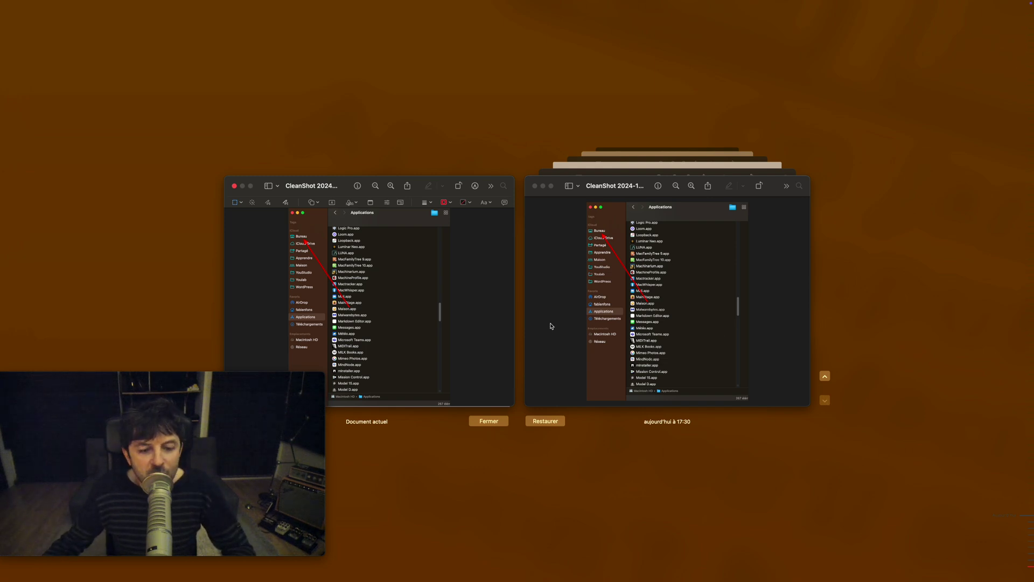
{"action": "left_click", "coordinate": [546, 422]}
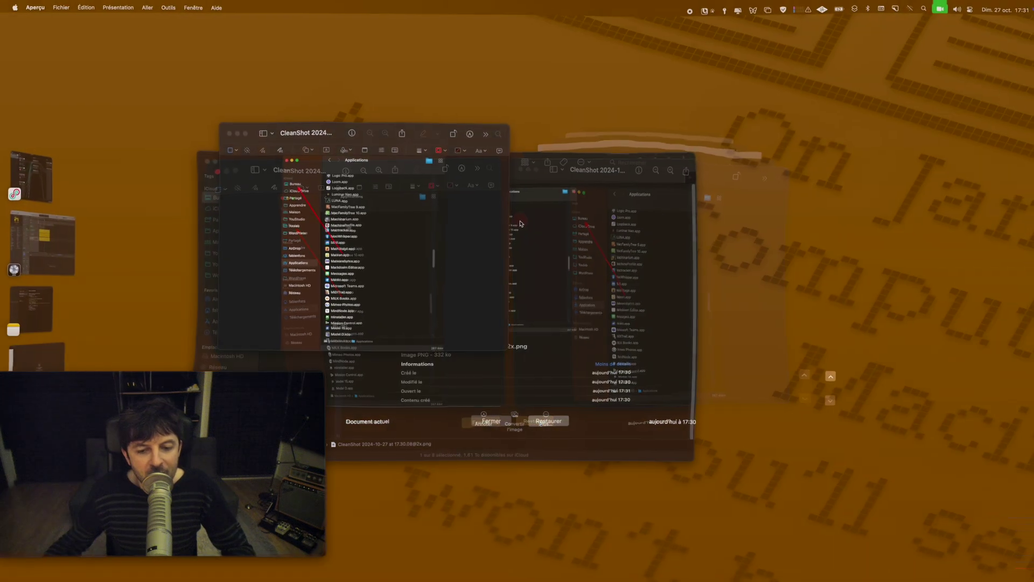
Switch to CleanMyMac and select only the Keynote document versions for cleaning
{"action": "key", "text": "super+Tab"}
{"action": "key", "text": "super+Tab"}
{"action": "key", "text": "super+Tab"}
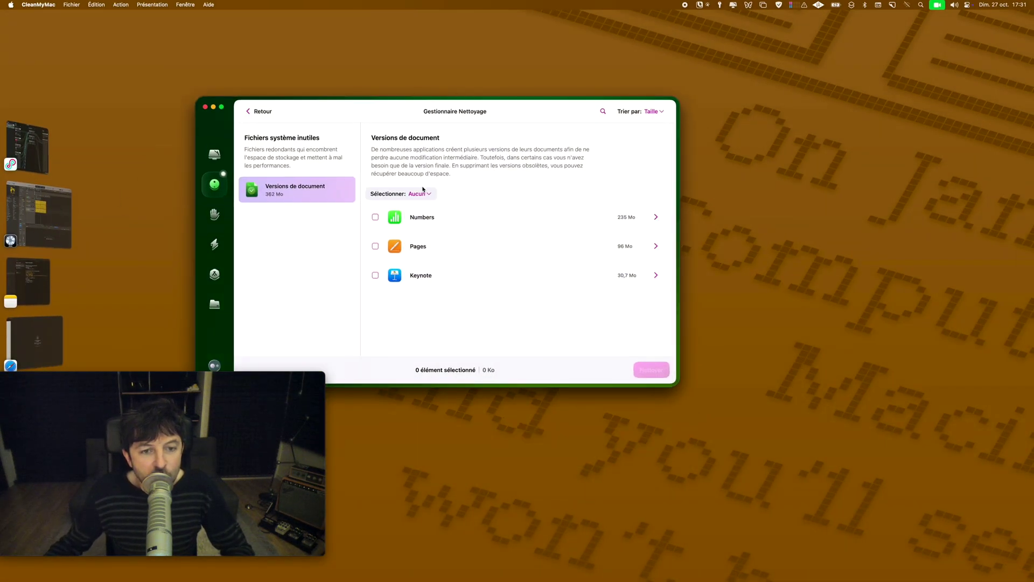
{"action": "left_click", "coordinate": [376, 275]}
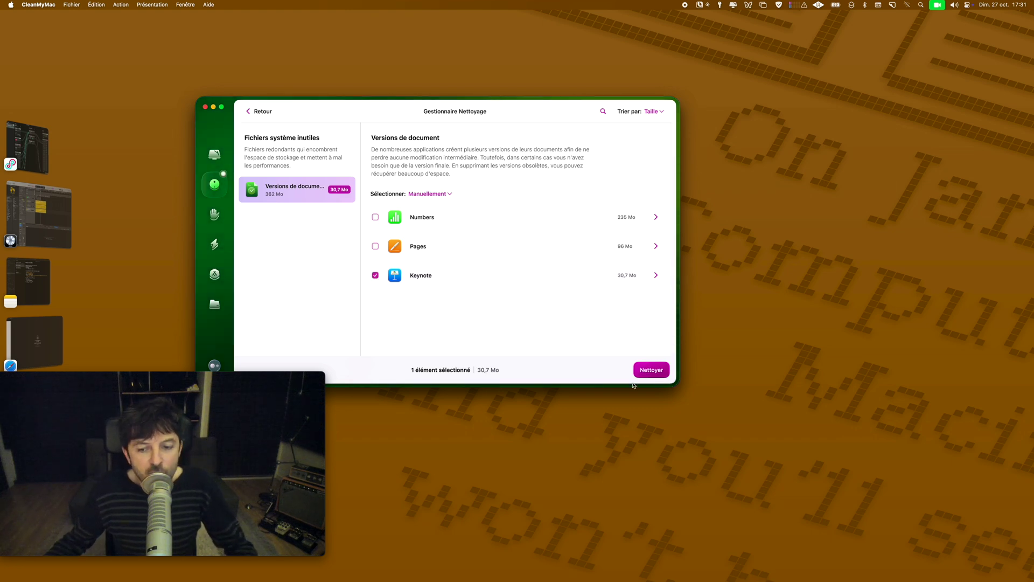
{"action": "left_click_drag", "start_coordinate": [259, 378], "coordinate": [929, 357]}
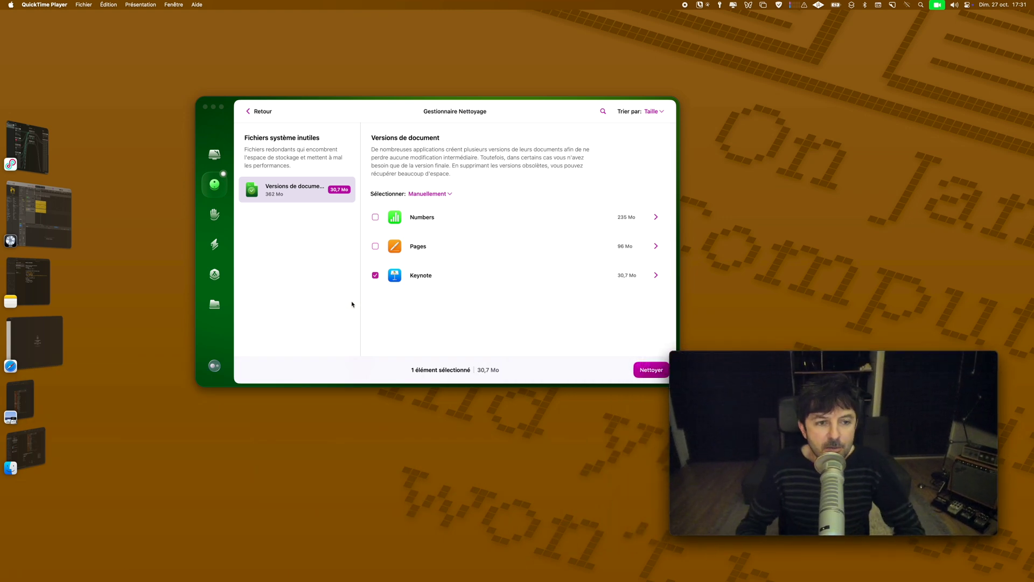
Go back from the document versions to the Nettoyage overview and reposition the window slightly lower on the desktop
{"action": "left_click", "coordinate": [264, 111]}
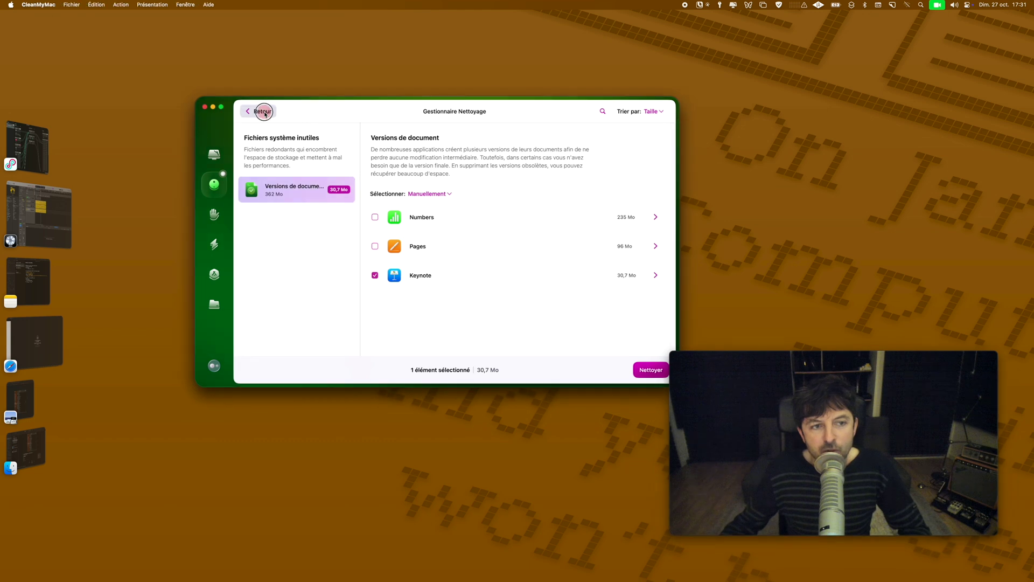
{"action": "left_click", "coordinate": [458, 278]}
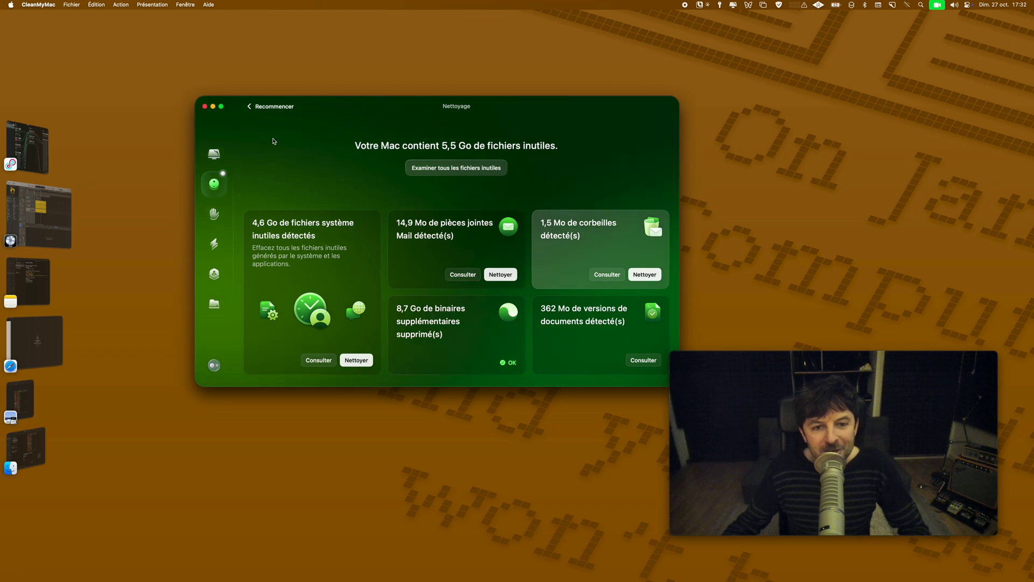
{"action": "left_click_drag", "start_coordinate": [428, 106], "coordinate": [381, 127]}
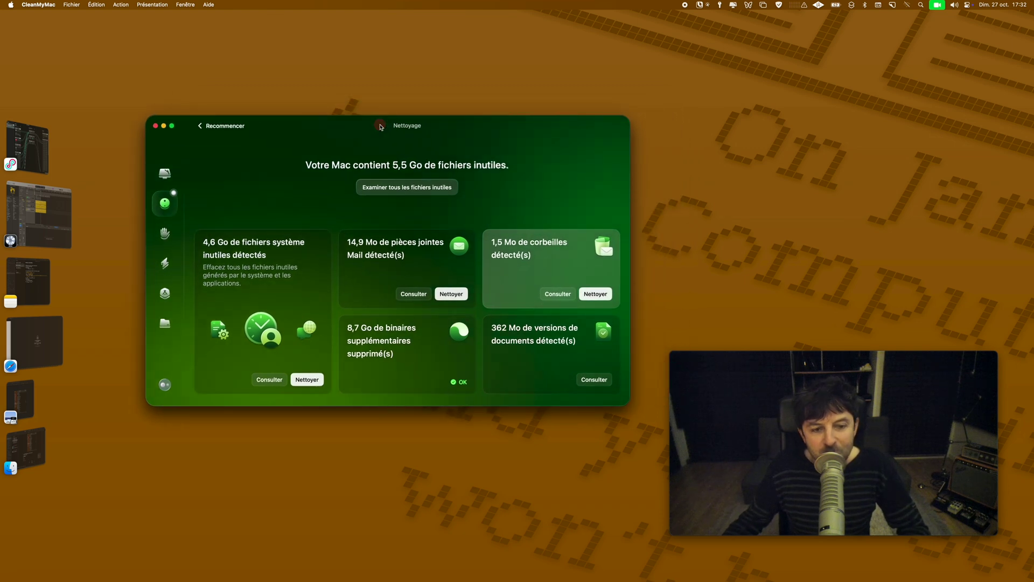